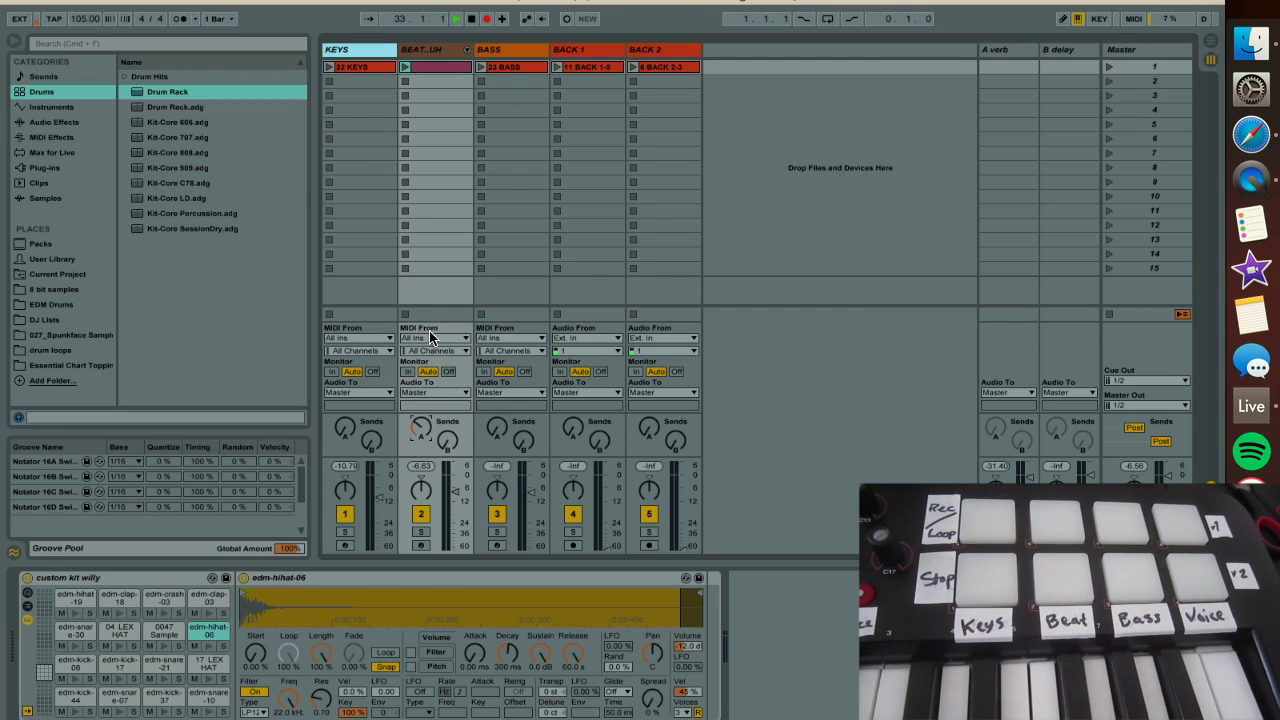
# In MIDI Map mode, delete the first-clip mappings of KEYS, BEAT..UH, BASS, BACK 1 and BACK 2
pyautogui.click(722, 97)
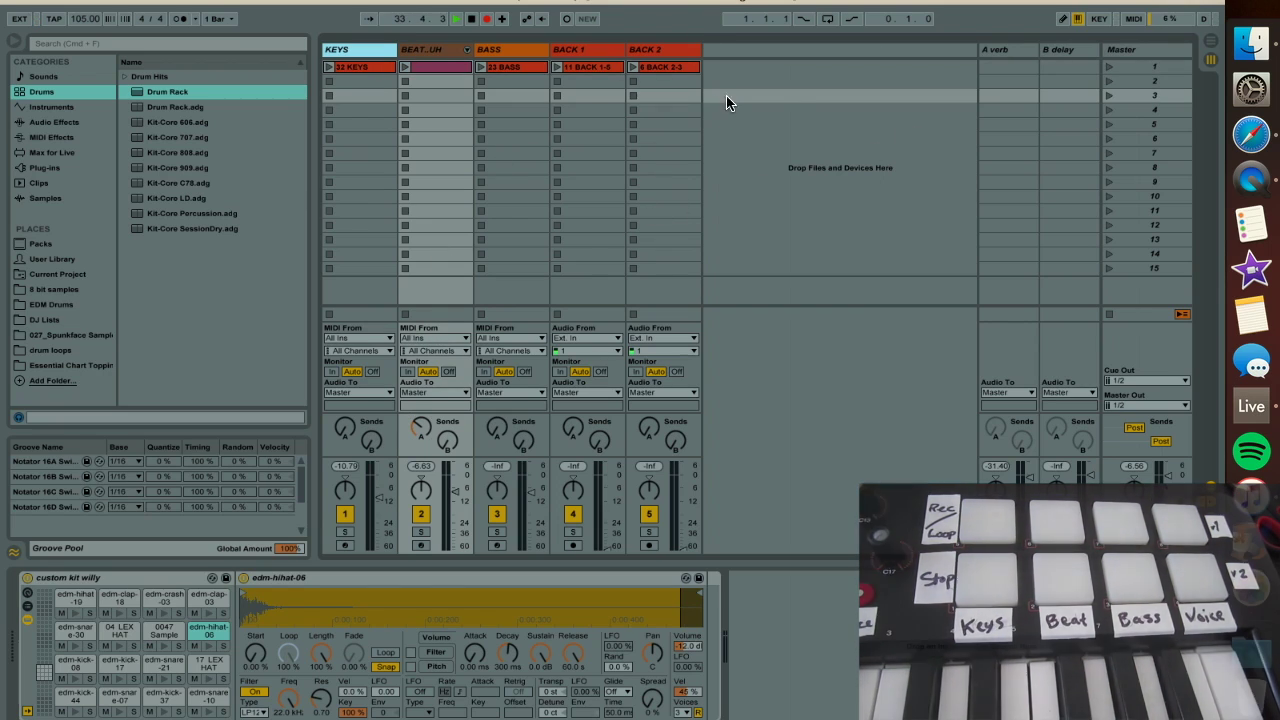
pyautogui.click(1133, 20)
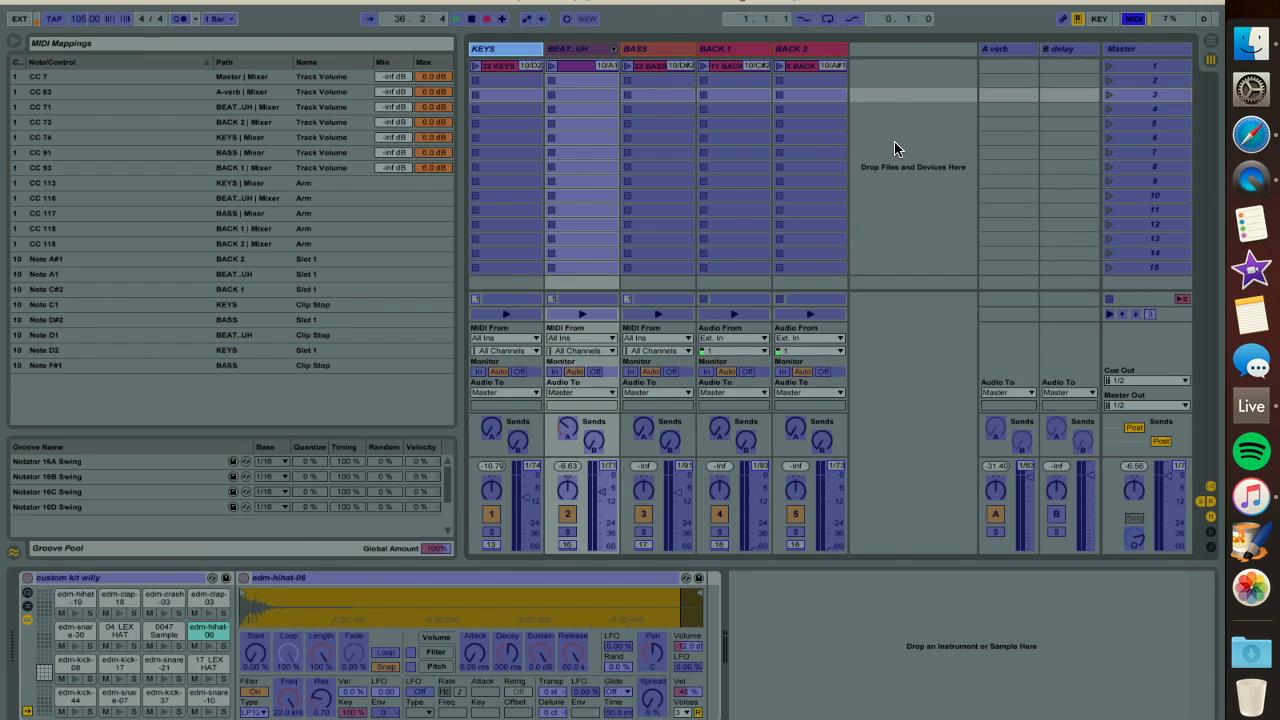
pyautogui.click(519, 68)
pyautogui.press('BackSpace')
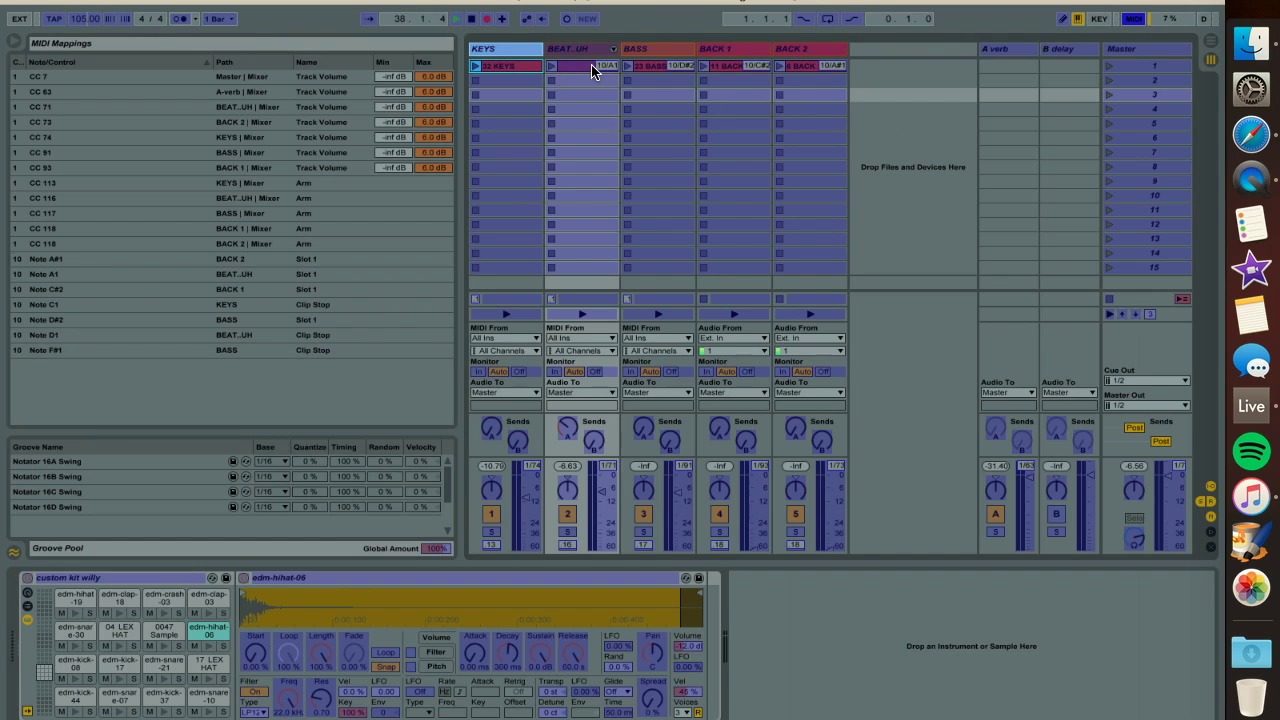
pyautogui.click(592, 68)
pyautogui.press('BackSpace')
pyautogui.click(672, 68)
pyautogui.press('BackSpace')
pyautogui.click(726, 66)
pyautogui.press('BackSpace')
pyautogui.click(822, 68)
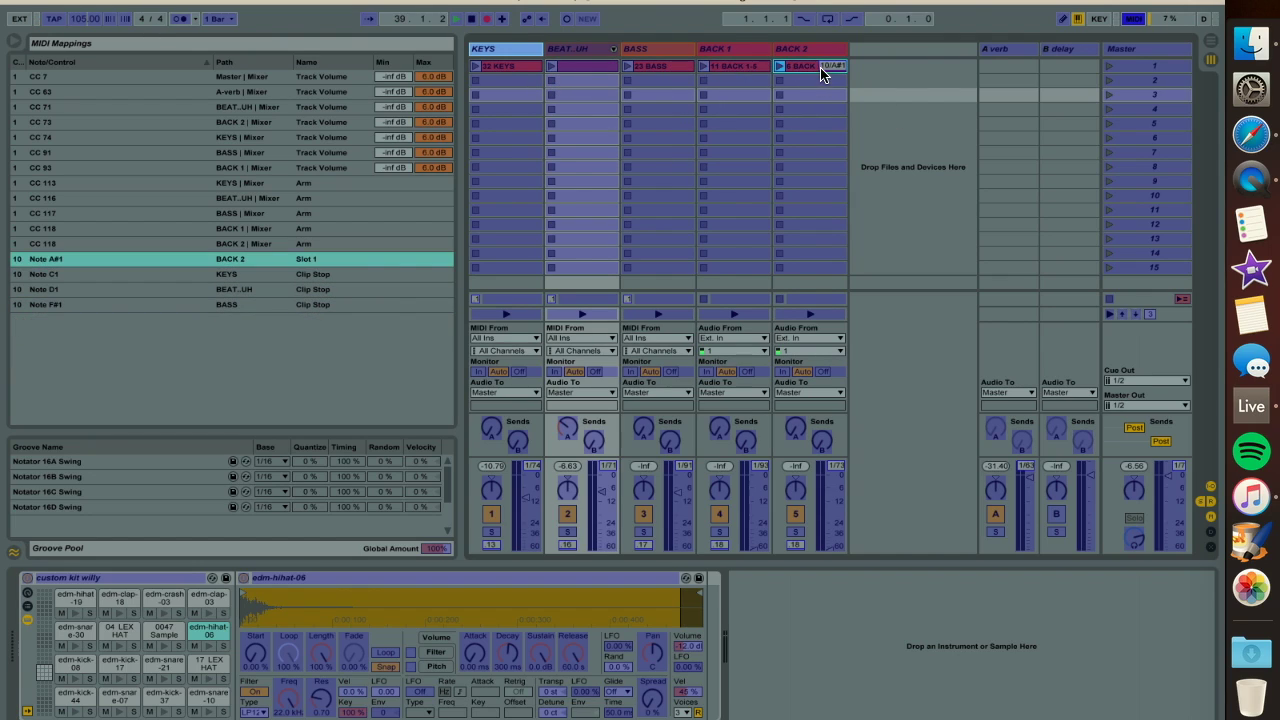
pyautogui.press('BackSpace')
# Remove the record-arm mappings from BACK 2, BACK 1, BASS and BEAT..UH
pyautogui.click(795, 545)
pyautogui.press('BackSpace')
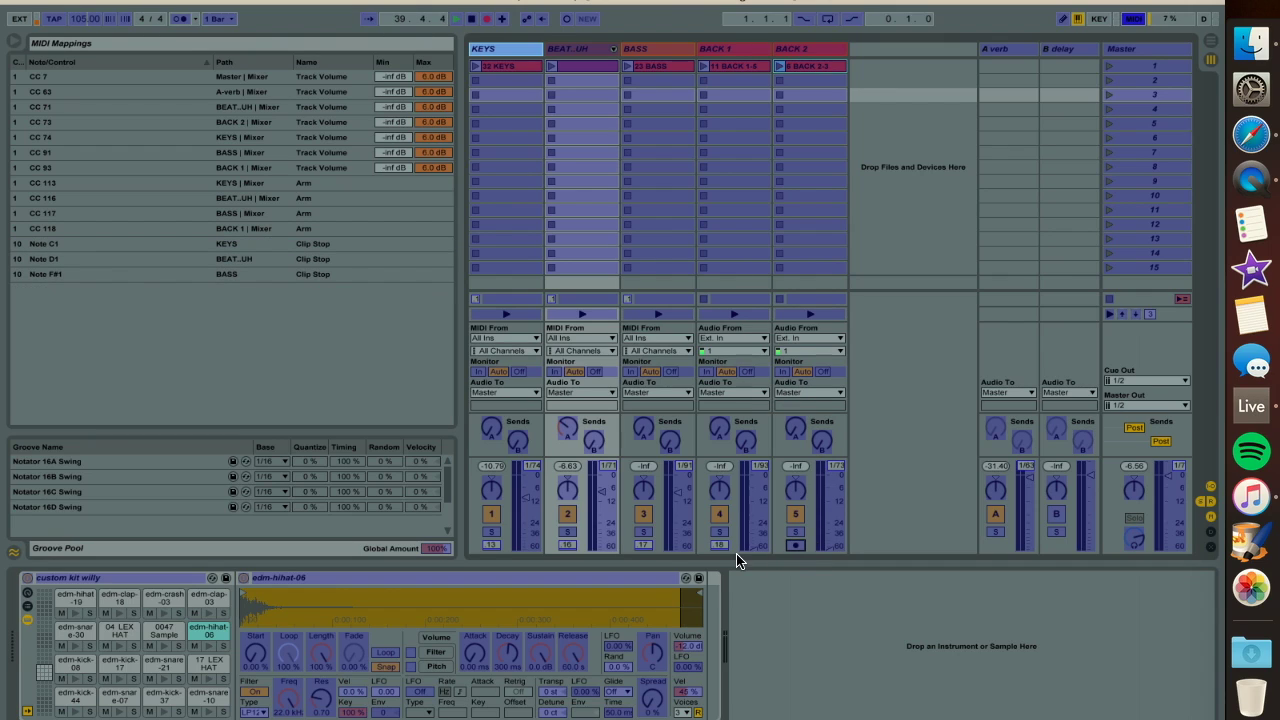
pyautogui.click(722, 548)
pyautogui.press('BackSpace')
pyautogui.click(643, 545)
pyautogui.press('BackSpace')
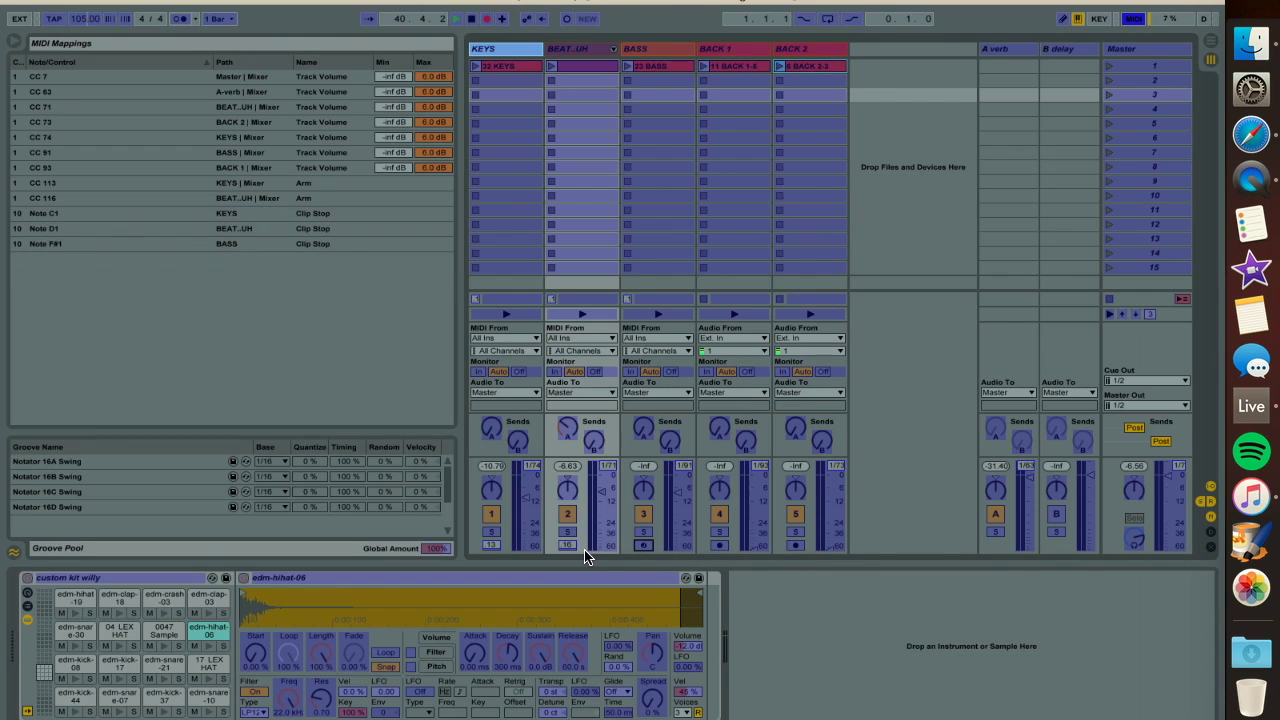
pyautogui.click(567, 546)
pyautogui.press('BackSpace')
# Delete the KEYS arm mapping and the track volume mappings through BACK 2
pyautogui.press('BackSpace')
pyautogui.click(491, 466)
pyautogui.press('BackSpace')
pyautogui.click(567, 466)
pyautogui.press('BackSpace')
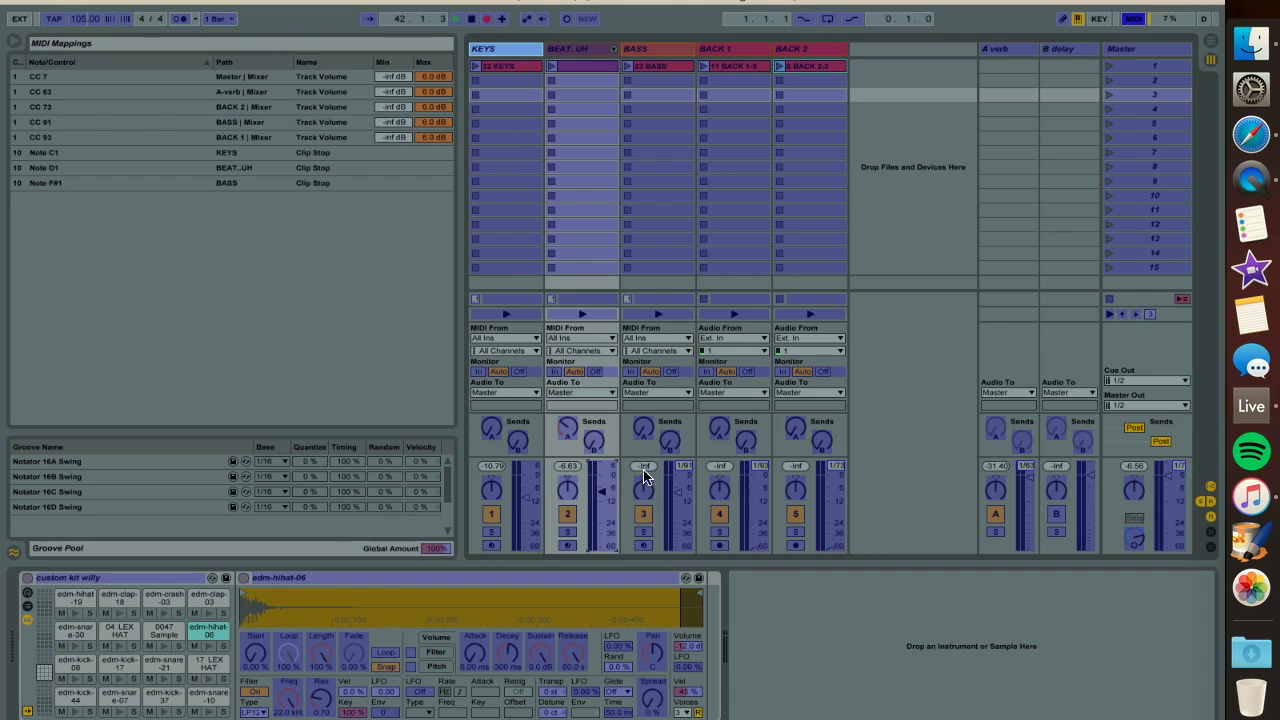
pyautogui.click(643, 466)
# Clear the KEYS, BEAT..UH and BASS clip-stop mappings, then map KEYS slot 1 to Note D2
pyautogui.press('BackSpace')
pyautogui.click(719, 466)
pyautogui.click(815, 478)
pyautogui.press('BackSpace')
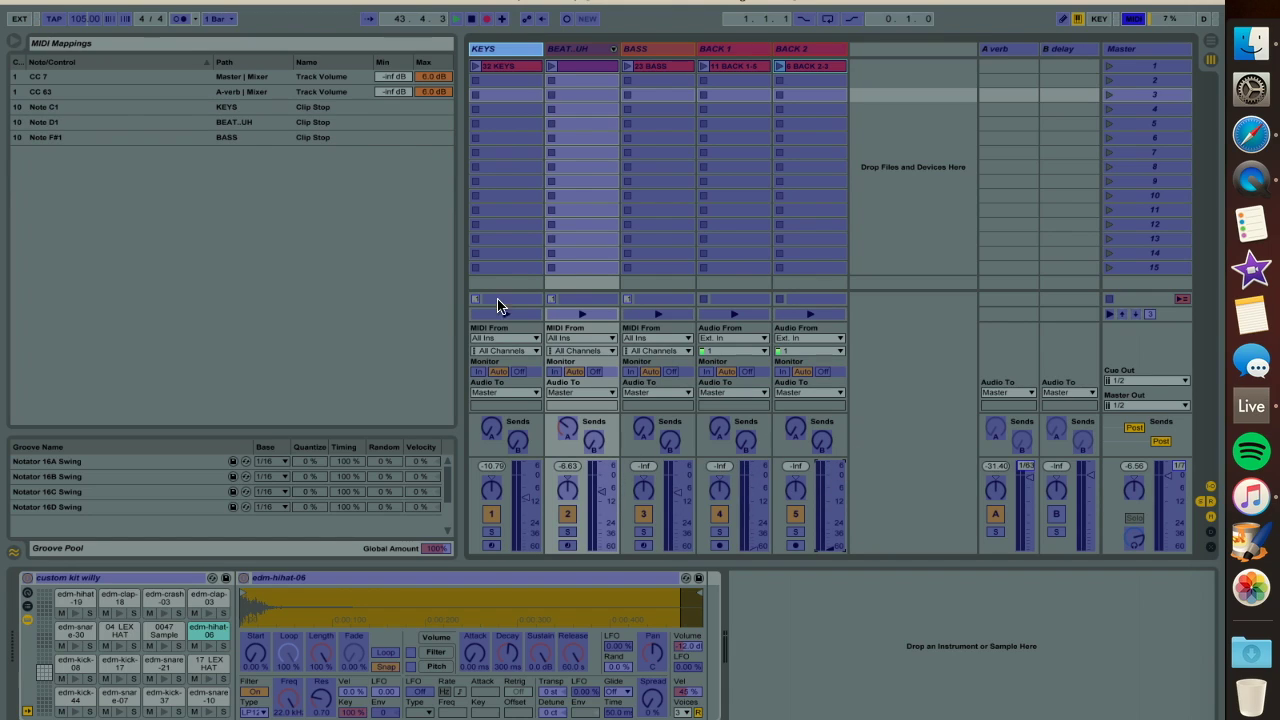
pyautogui.click(500, 305)
pyautogui.press('BackSpace')
pyautogui.click(556, 303)
pyautogui.press('BackSpace')
pyautogui.click(628, 302)
pyautogui.press('BackSpace')
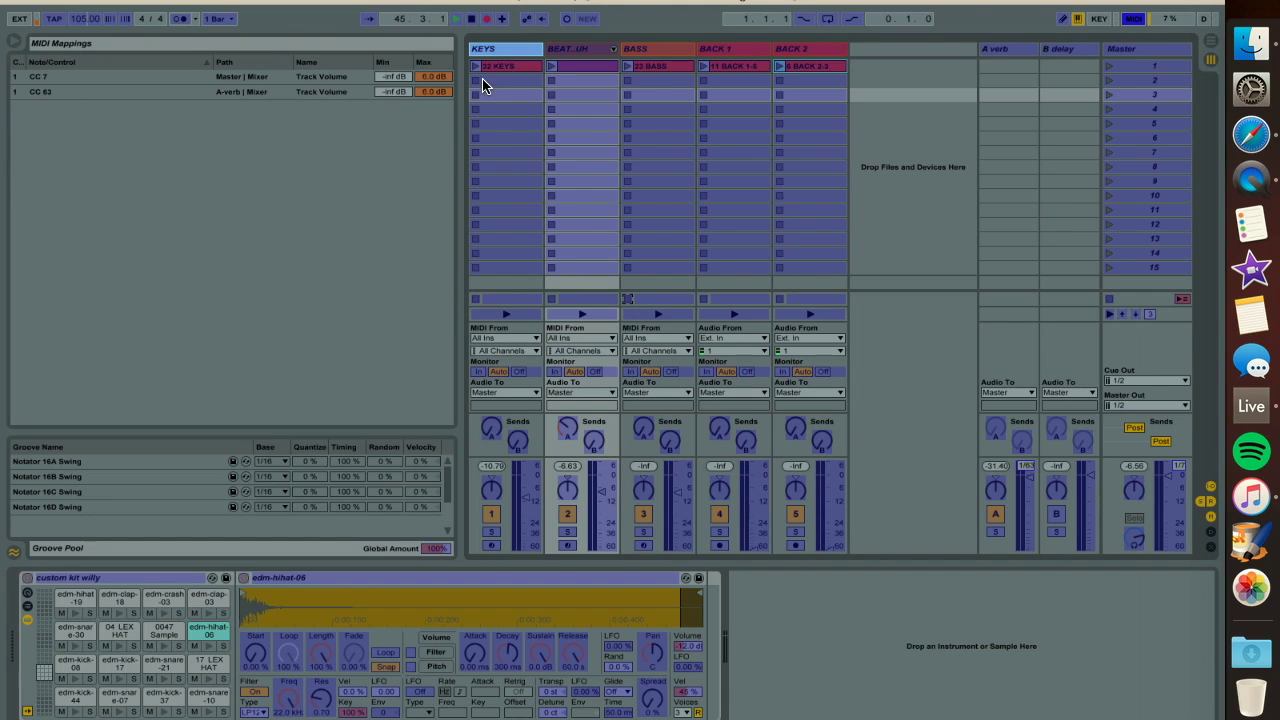
pyautogui.click(497, 68)
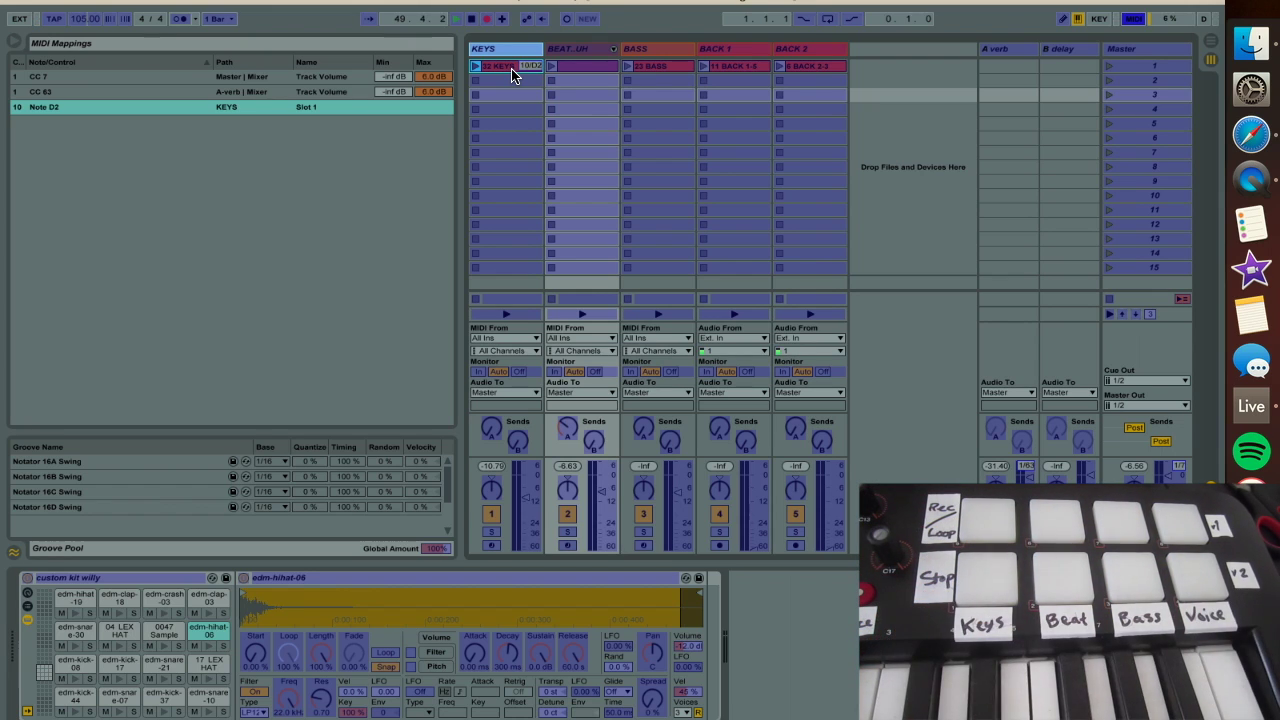
# Assign pads to slot 1 of BEAT..UH, BASS, BACK 1 and BACK 2 (Notes A1, D#2, C#2, A#1)
pyautogui.click(567, 68)
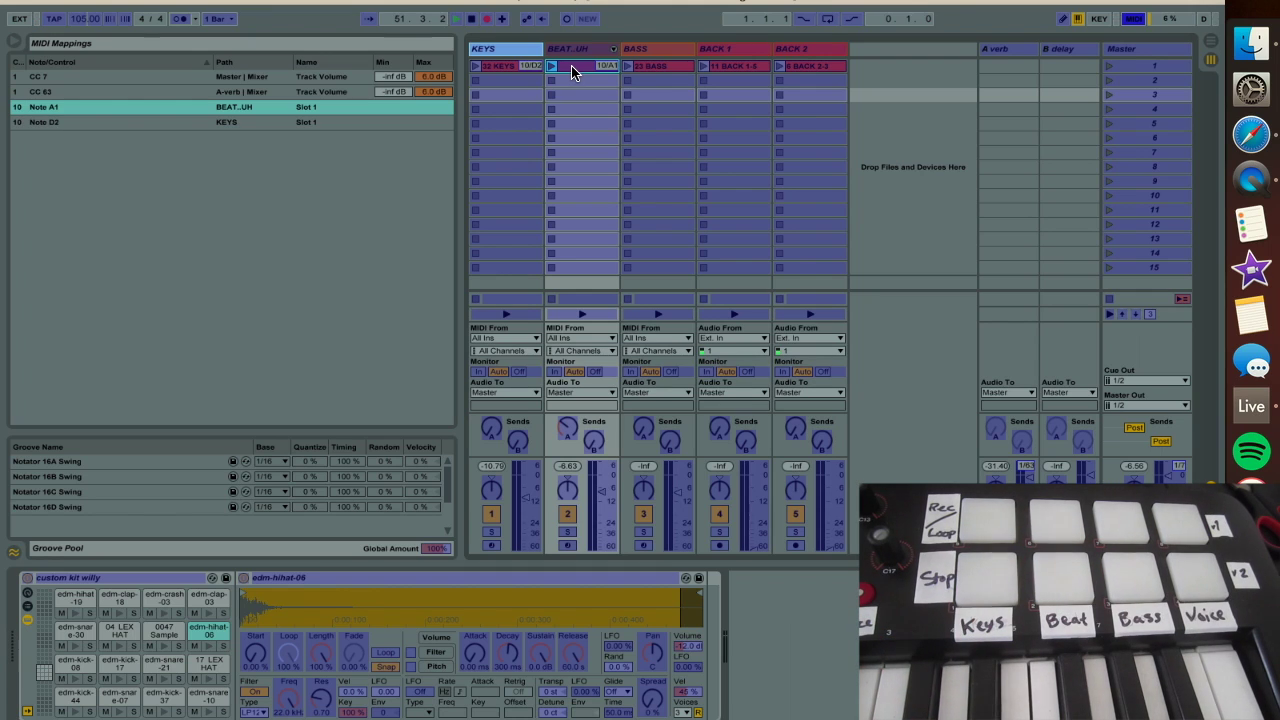
pyautogui.click(666, 68)
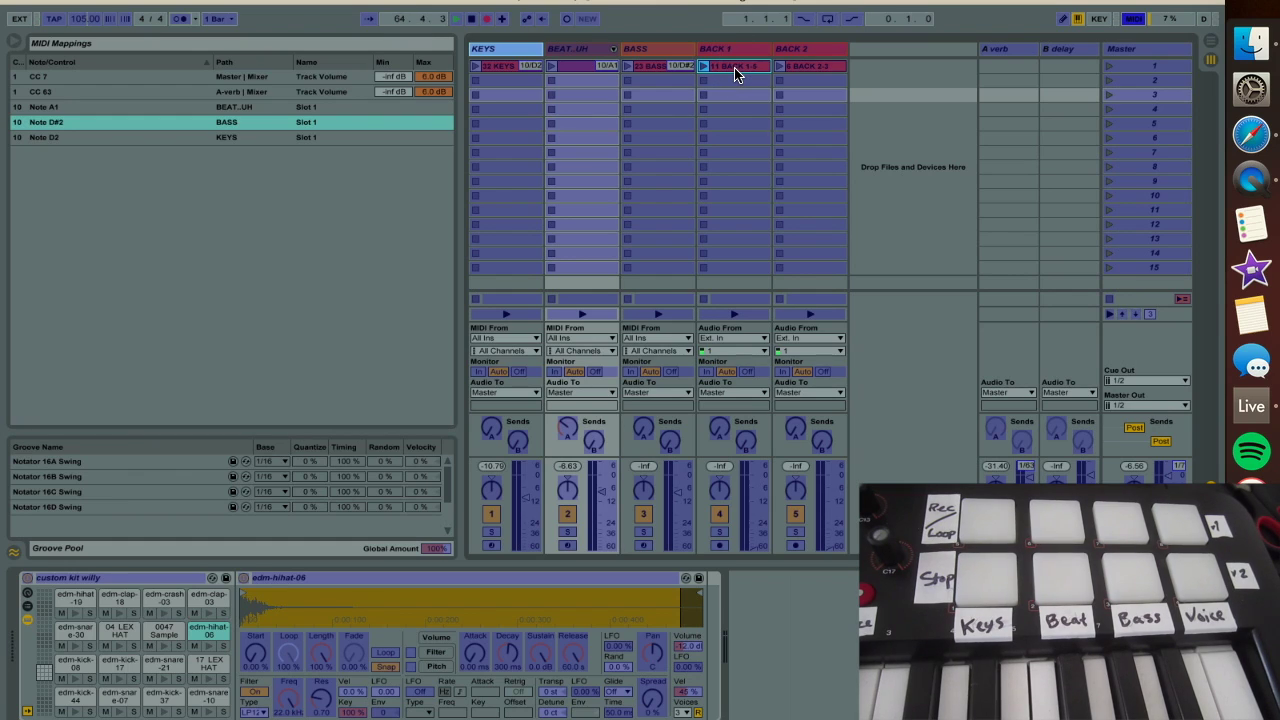
pyautogui.click(735, 67)
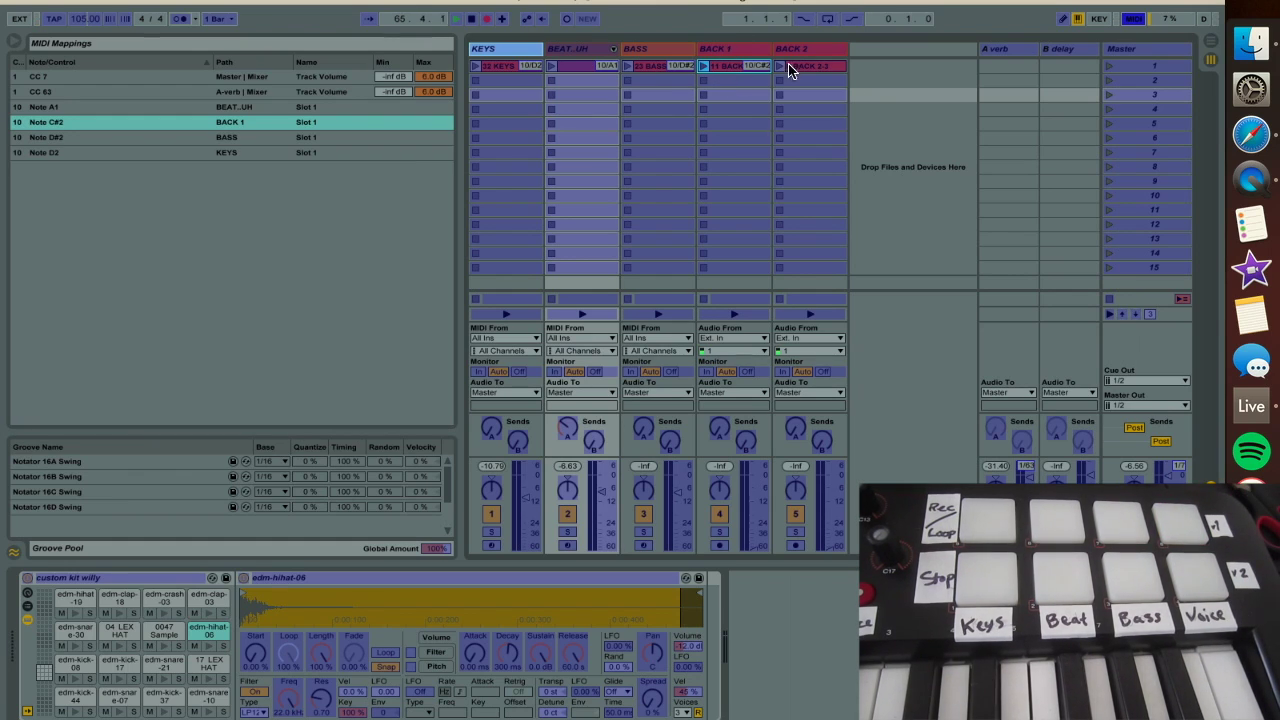
pyautogui.click(833, 68)
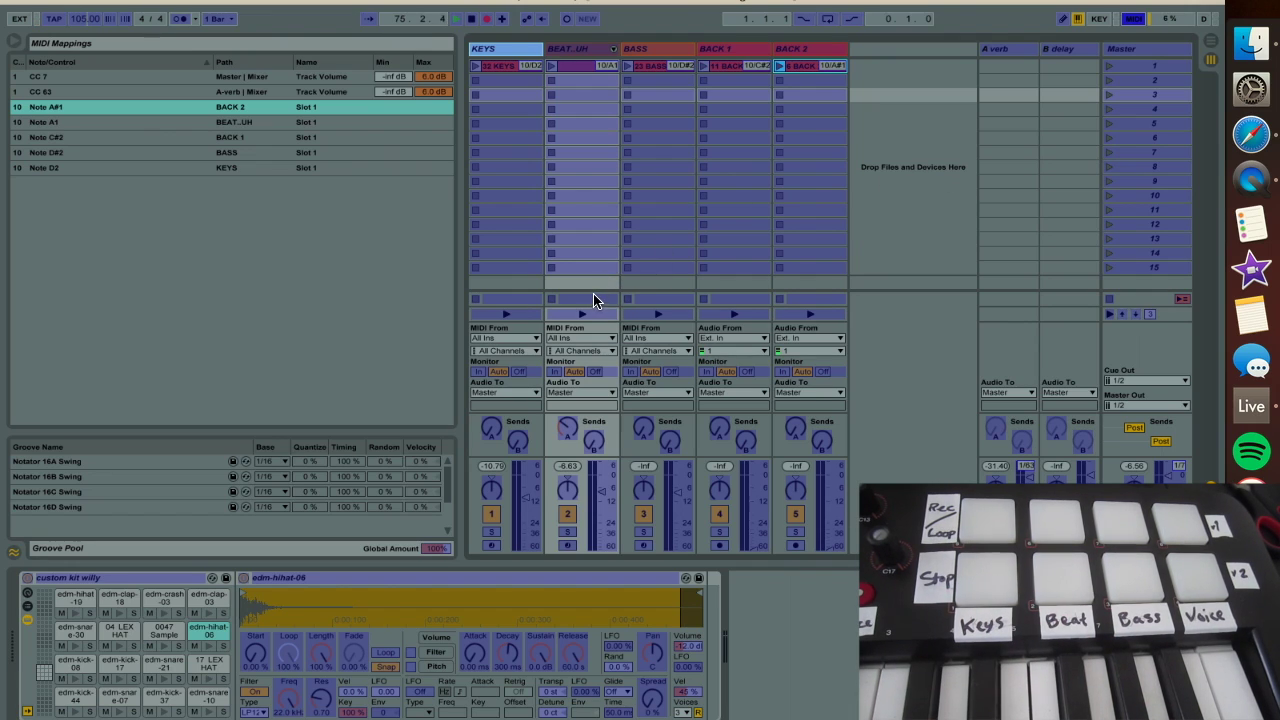
# Assign controller keys to the KEYS, BEAT..UH and BASS Clip Stop buttons, then exit MIDI Map mode
pyautogui.click(477, 300)
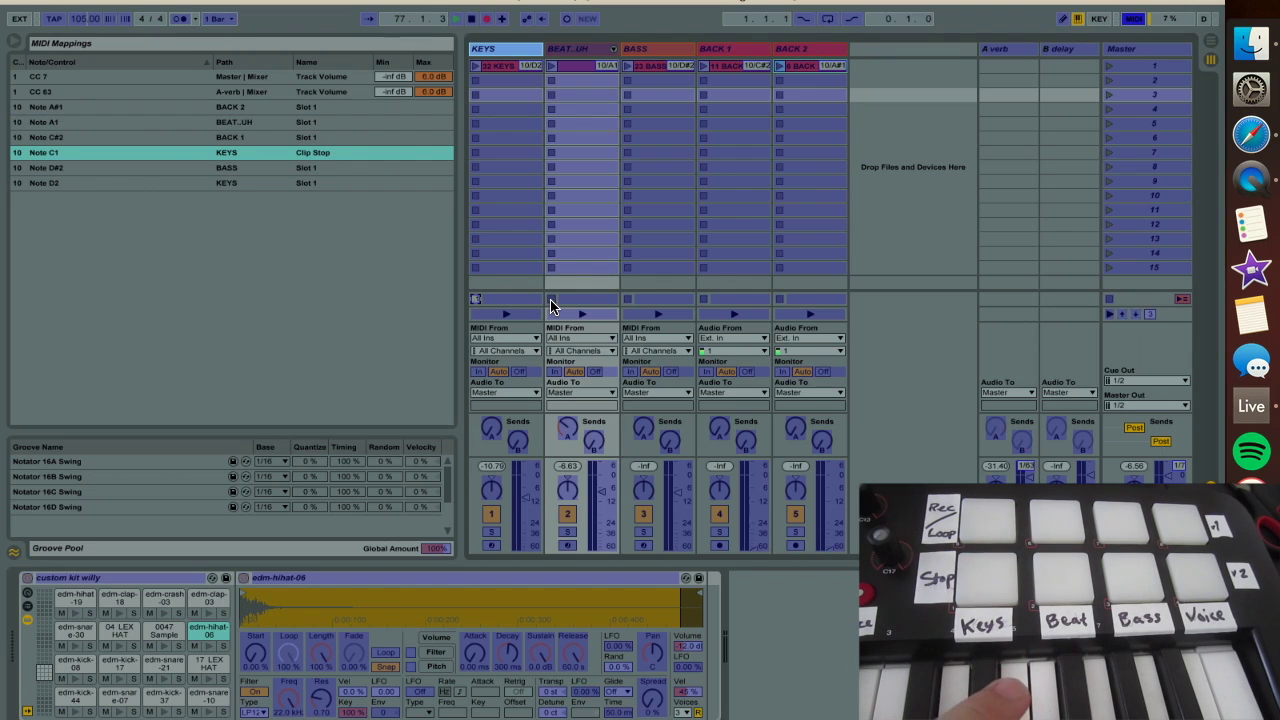
pyautogui.click(551, 300)
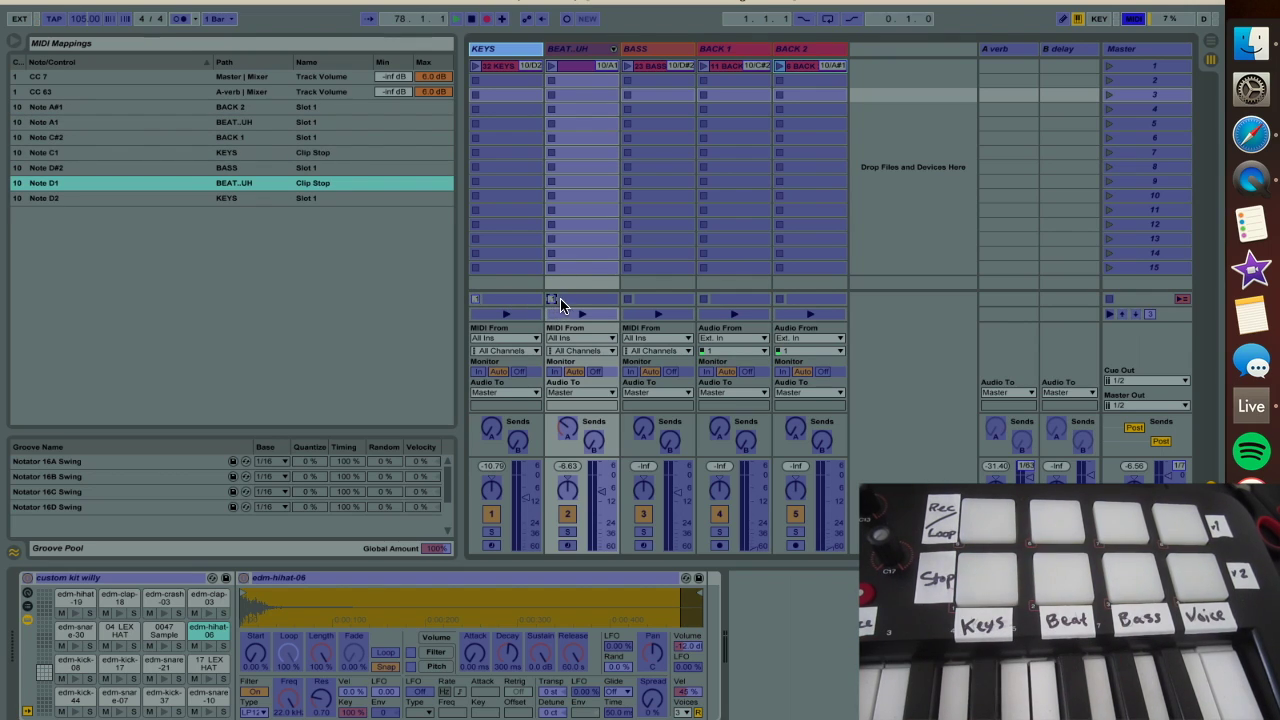
pyautogui.click(627, 300)
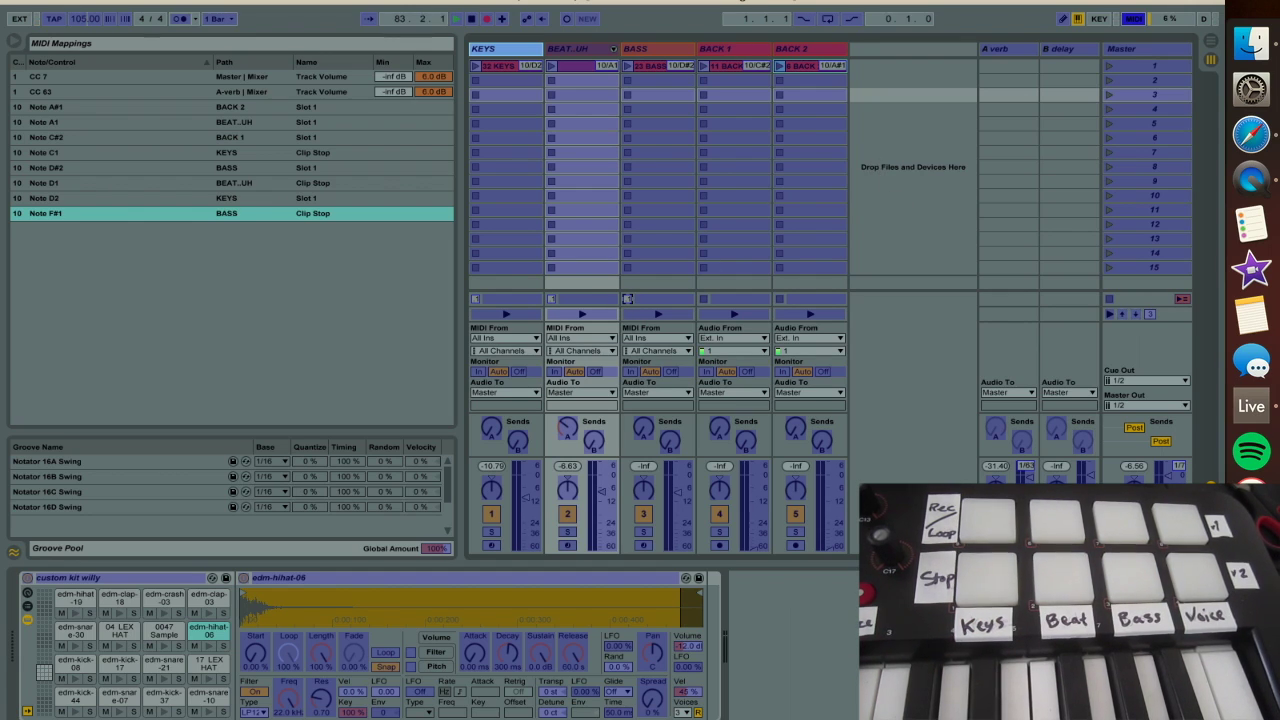
pyautogui.click(1133, 19)
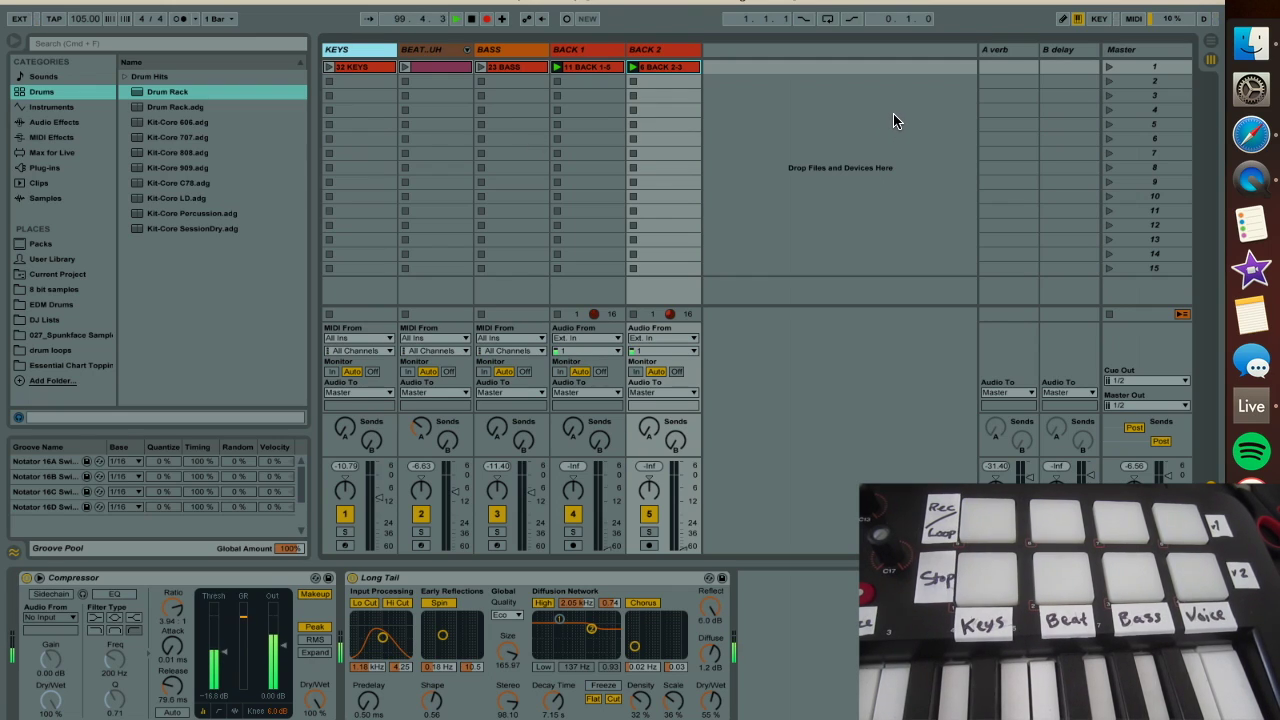
# Switch MIDI Map mode back on while the launched clips keep playing
pyautogui.click(1133, 18)
# Map controller faders to the KEYS, BEAT..UH, BASS, BACK 1 and BACK 2 volumes, then exit MIDI Map mode
pyautogui.click(792, 517)
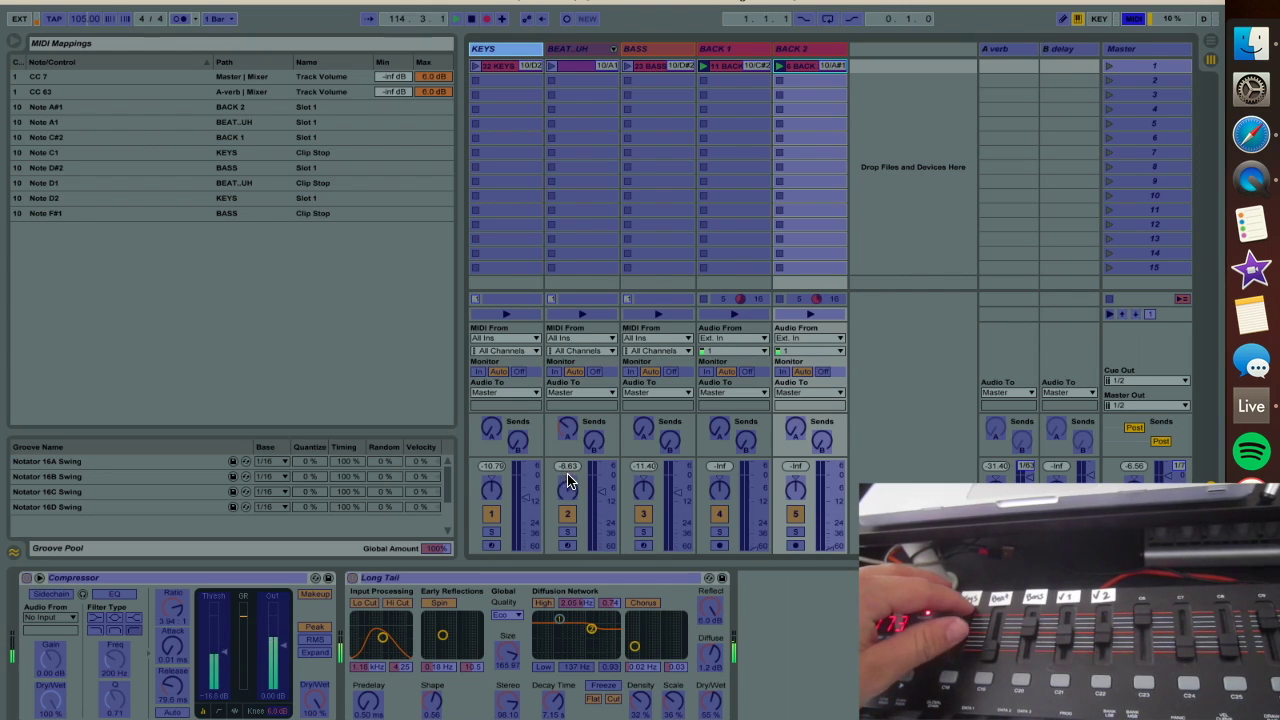
pyautogui.click(527, 492)
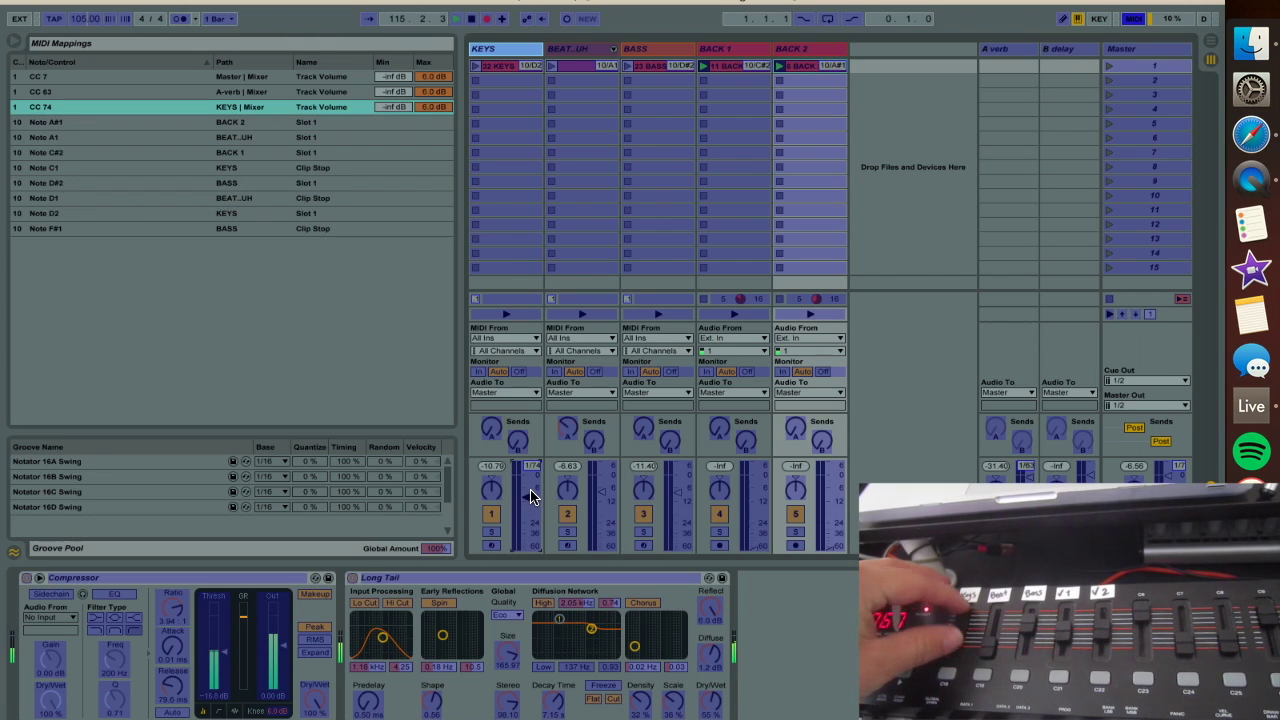
pyautogui.click(608, 487)
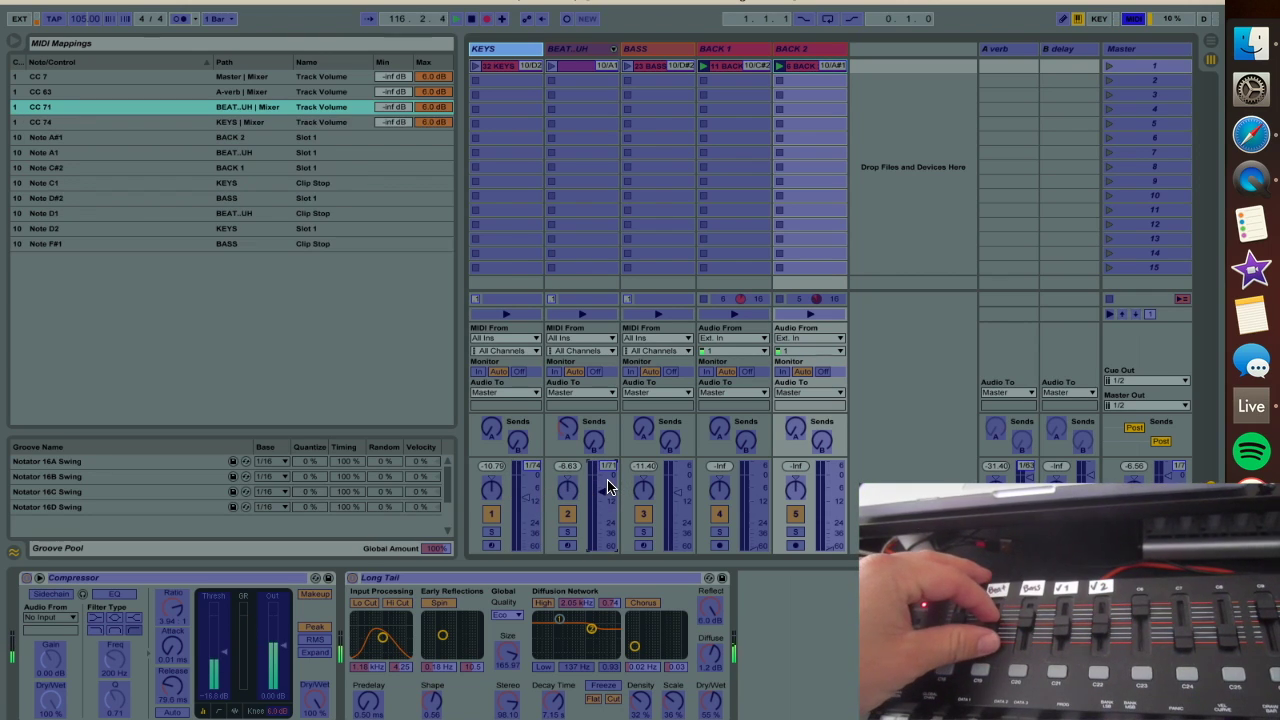
pyautogui.click(685, 482)
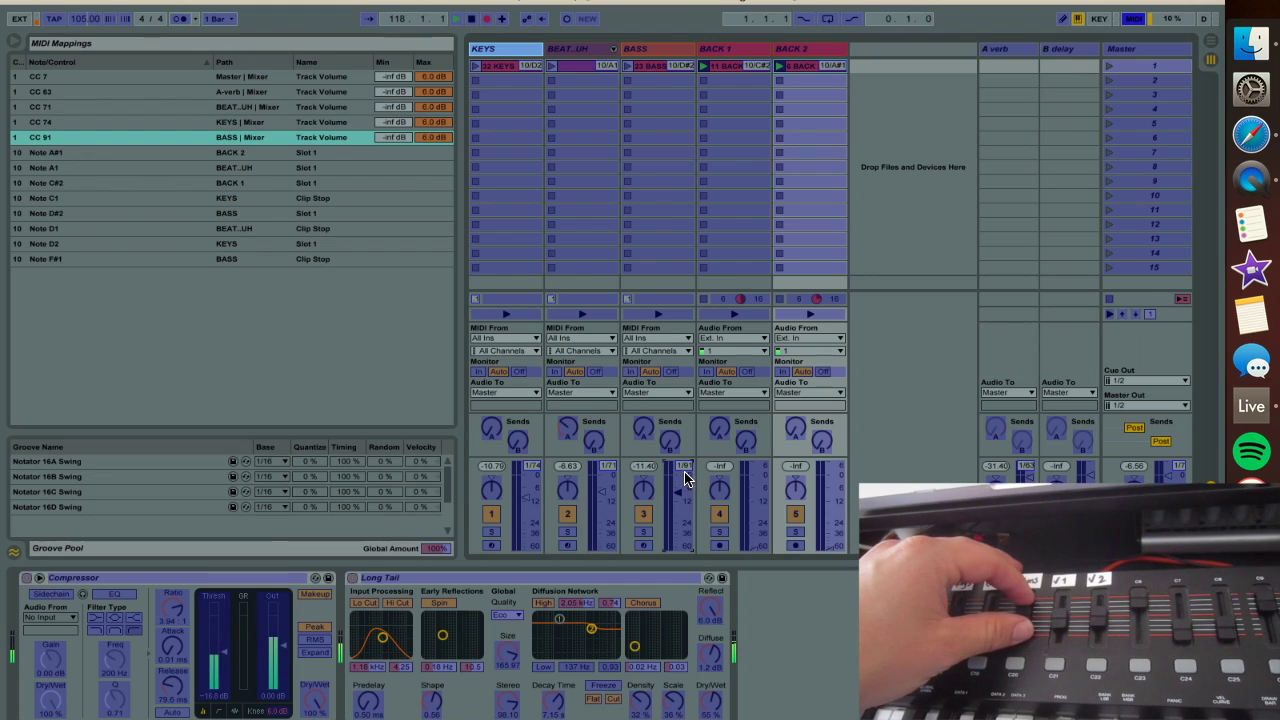
pyautogui.click(755, 492)
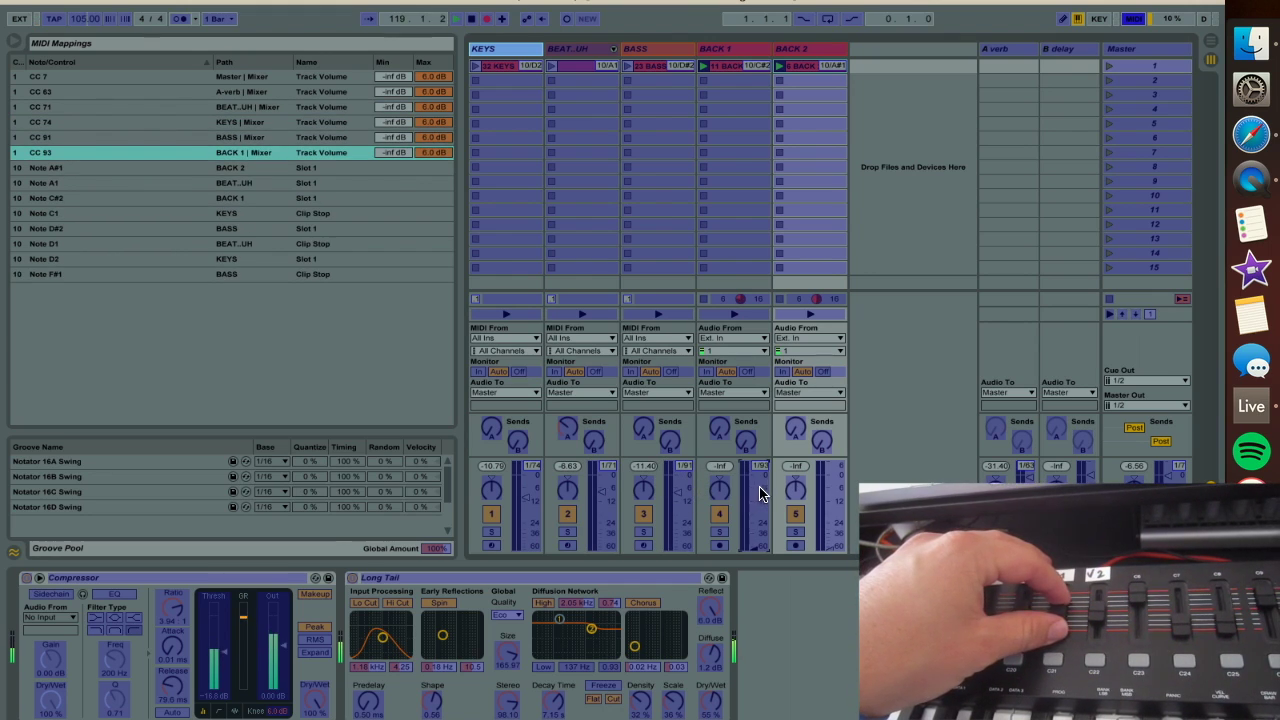
pyautogui.click(835, 492)
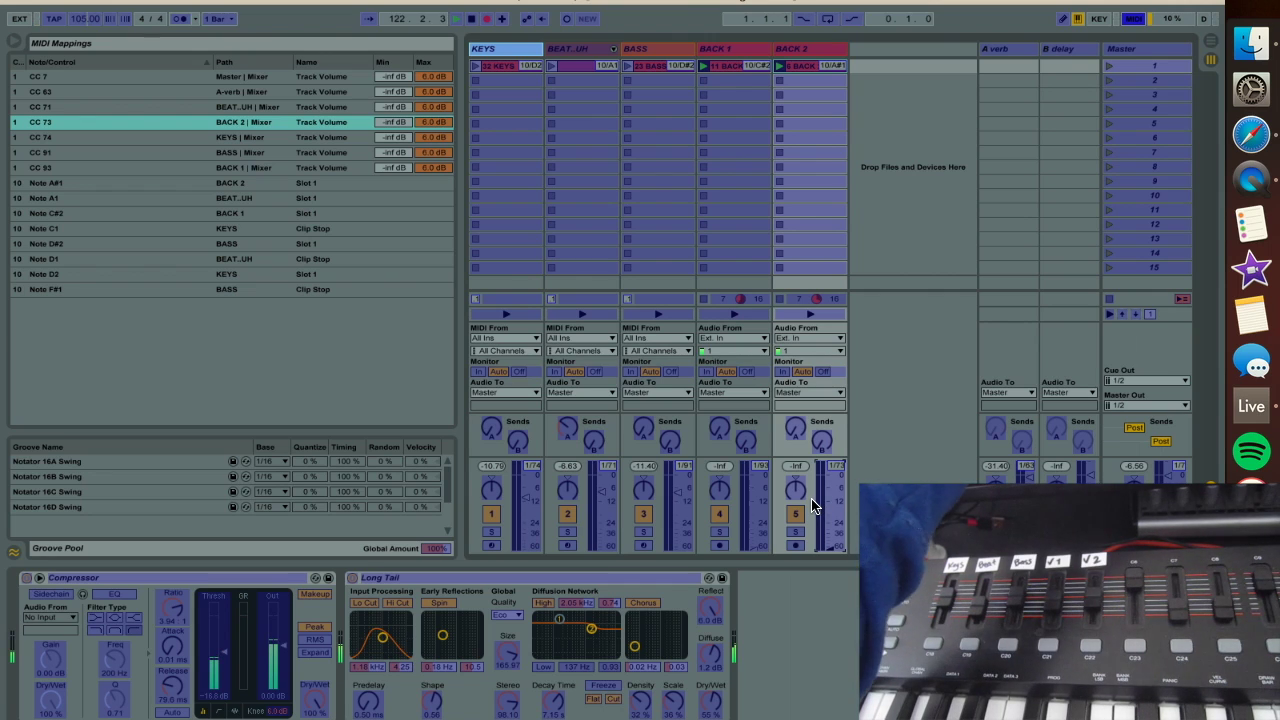
pyautogui.press('super+m')
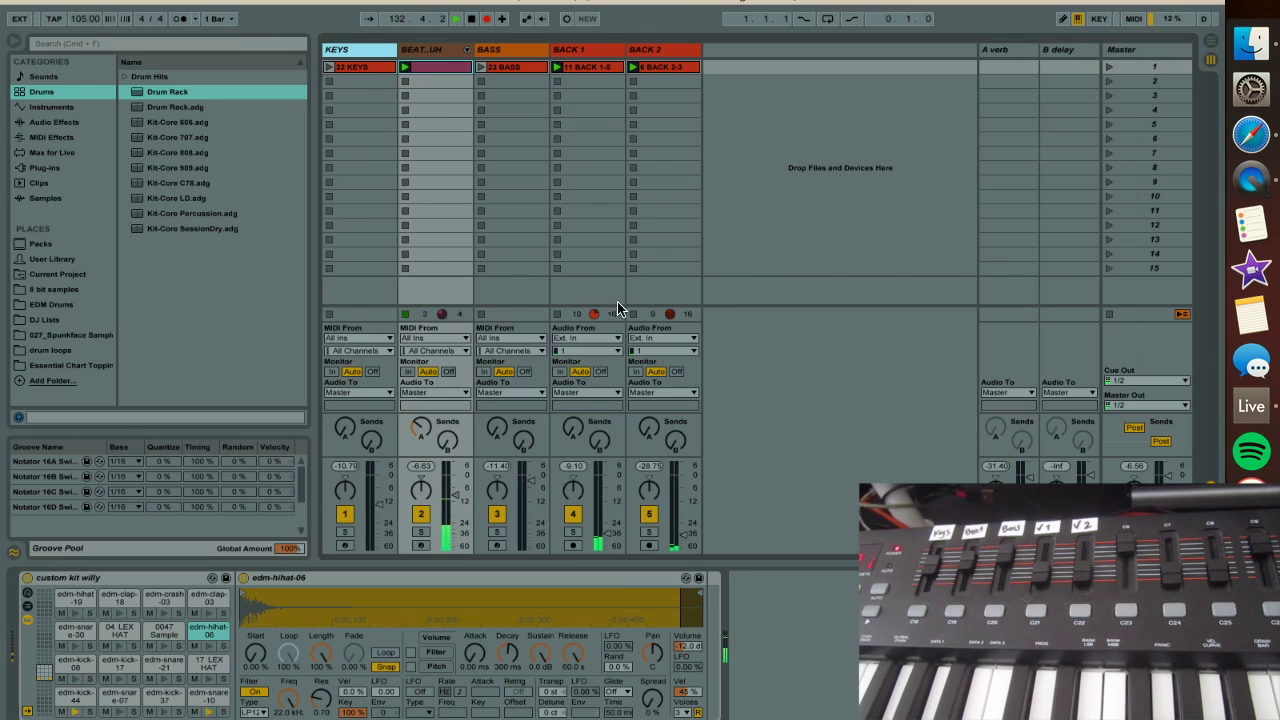
# Use the clip stop buttons to halt the BACK 1 and BACK 2 loops
pyautogui.click(557, 314)
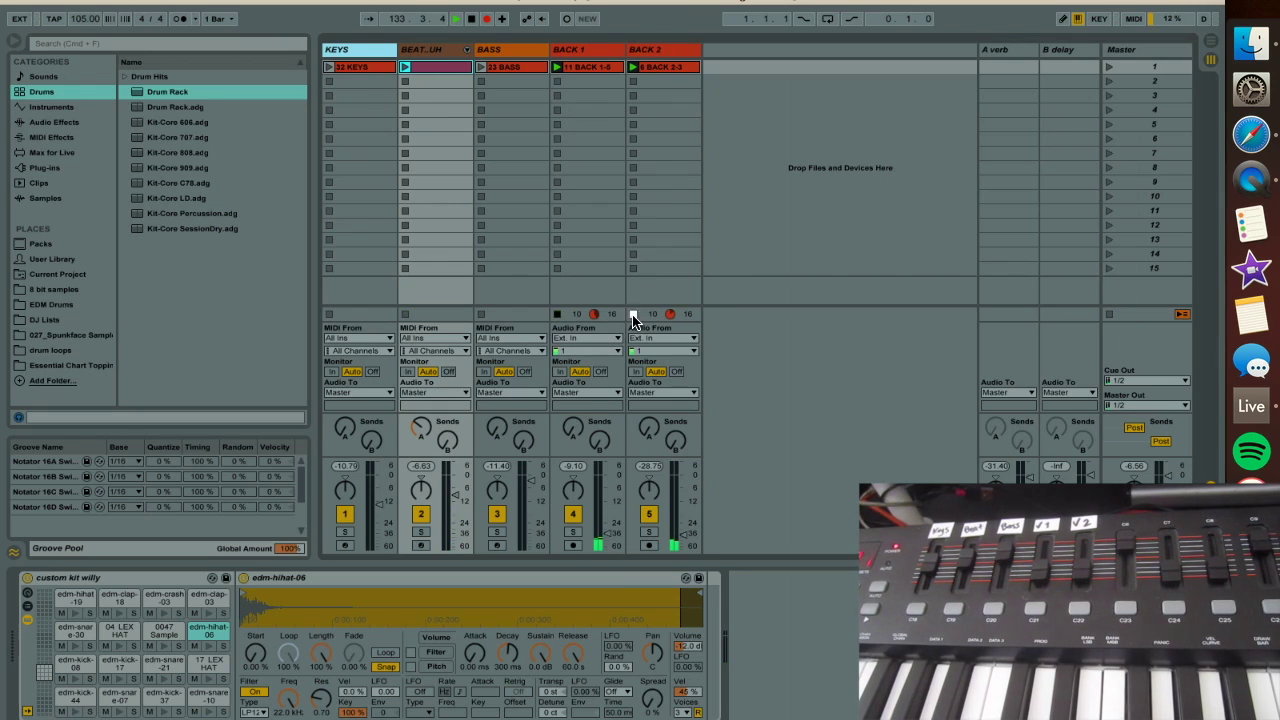
pyautogui.click(633, 315)
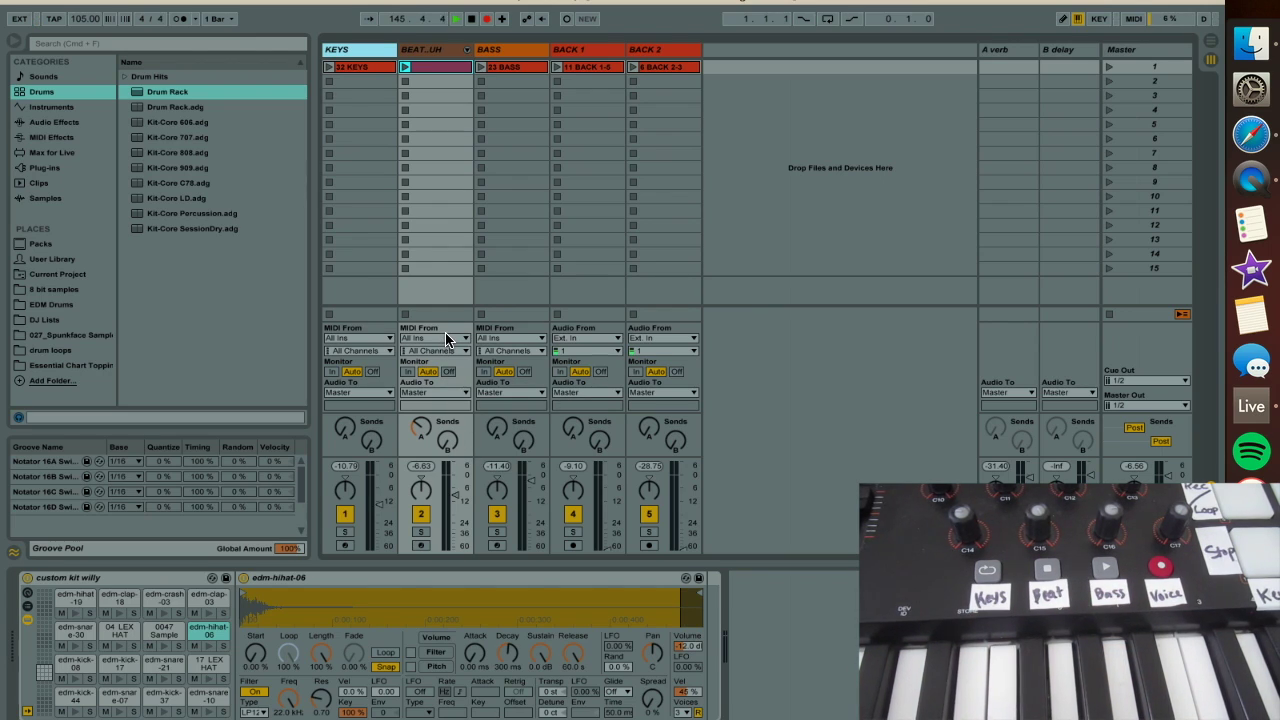
# With Cmd+M, map controller buttons to the Arm switches of KEYS, BEAT..UH, BASS, BACK 1 and BACK 2
pyautogui.press('super+m')
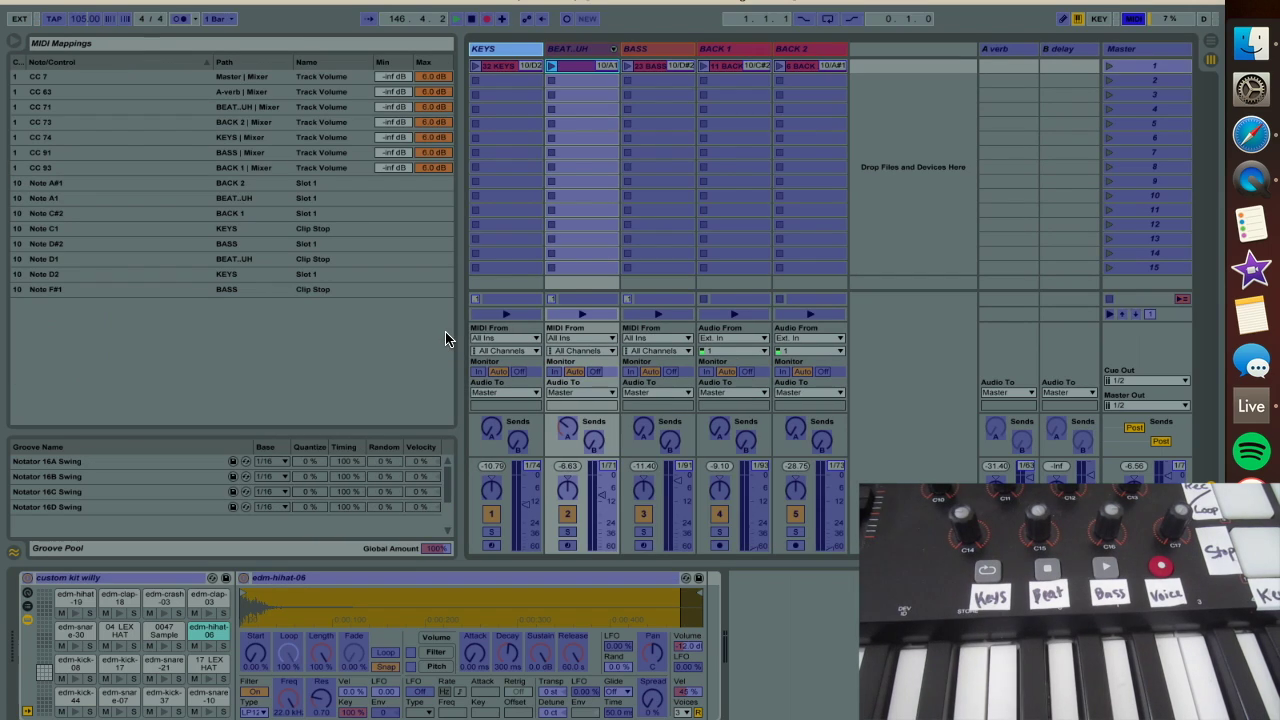
pyautogui.click(492, 547)
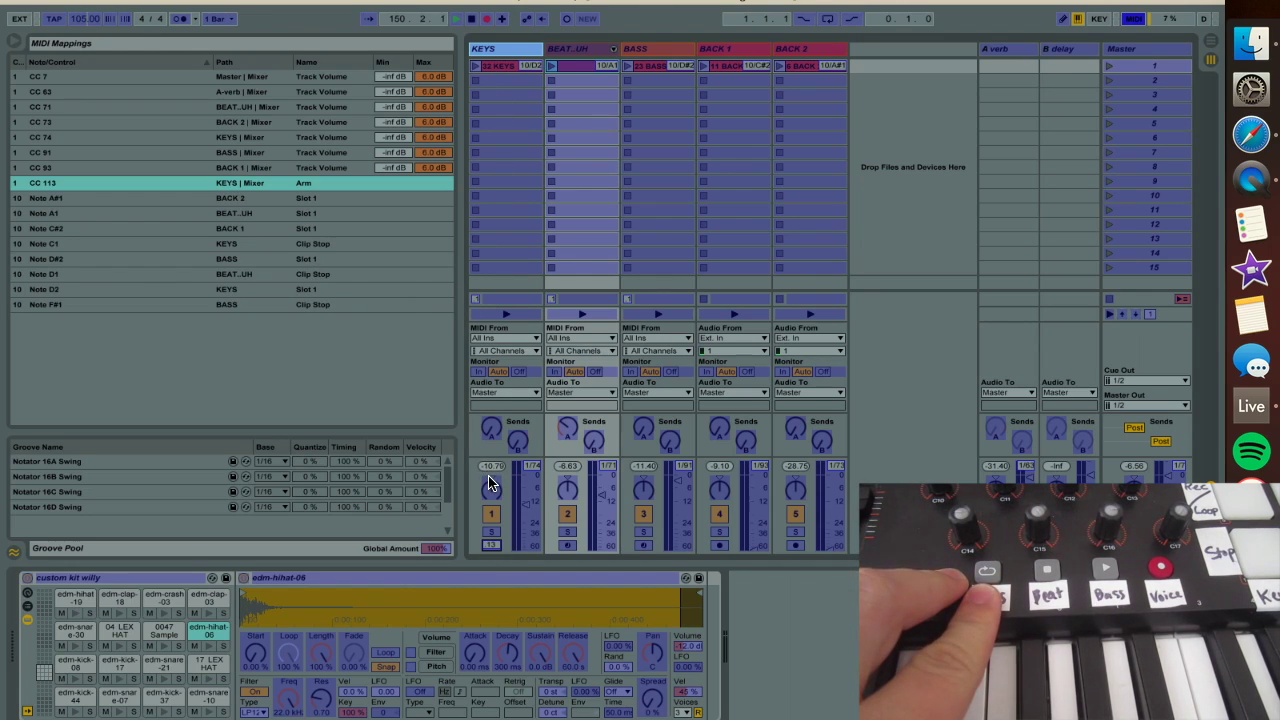
pyautogui.click(566, 546)
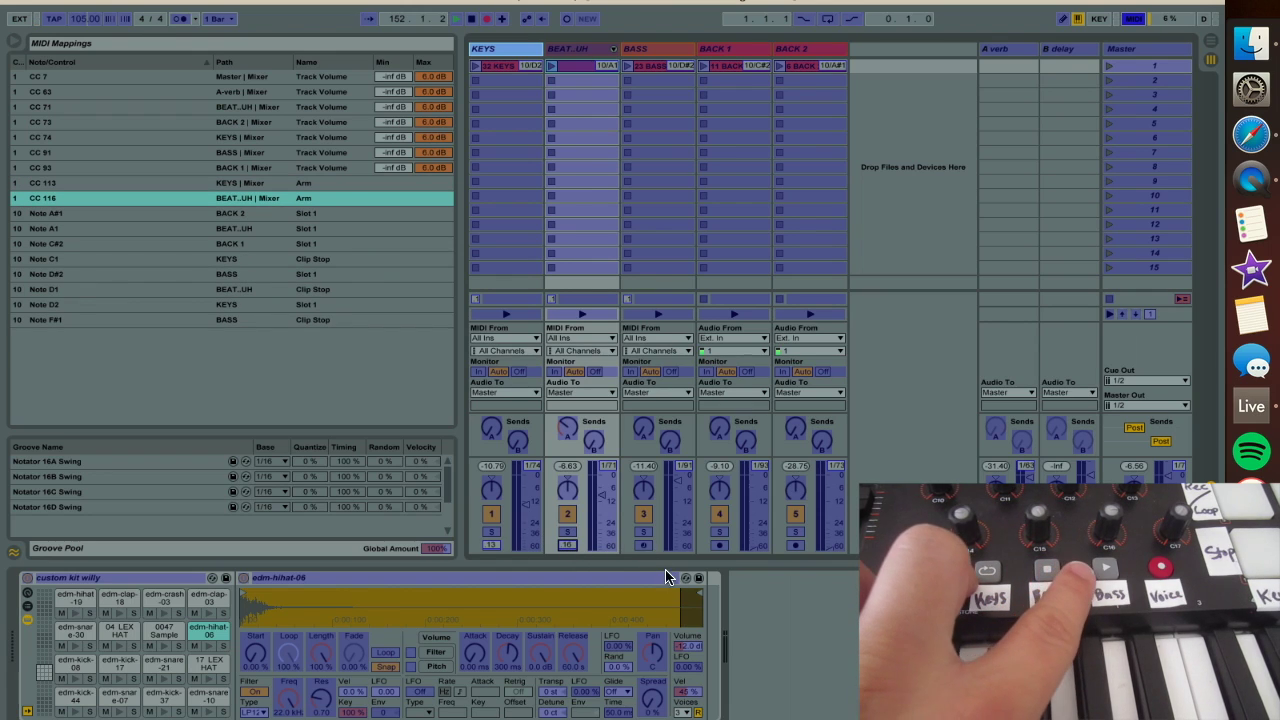
pyautogui.click(643, 546)
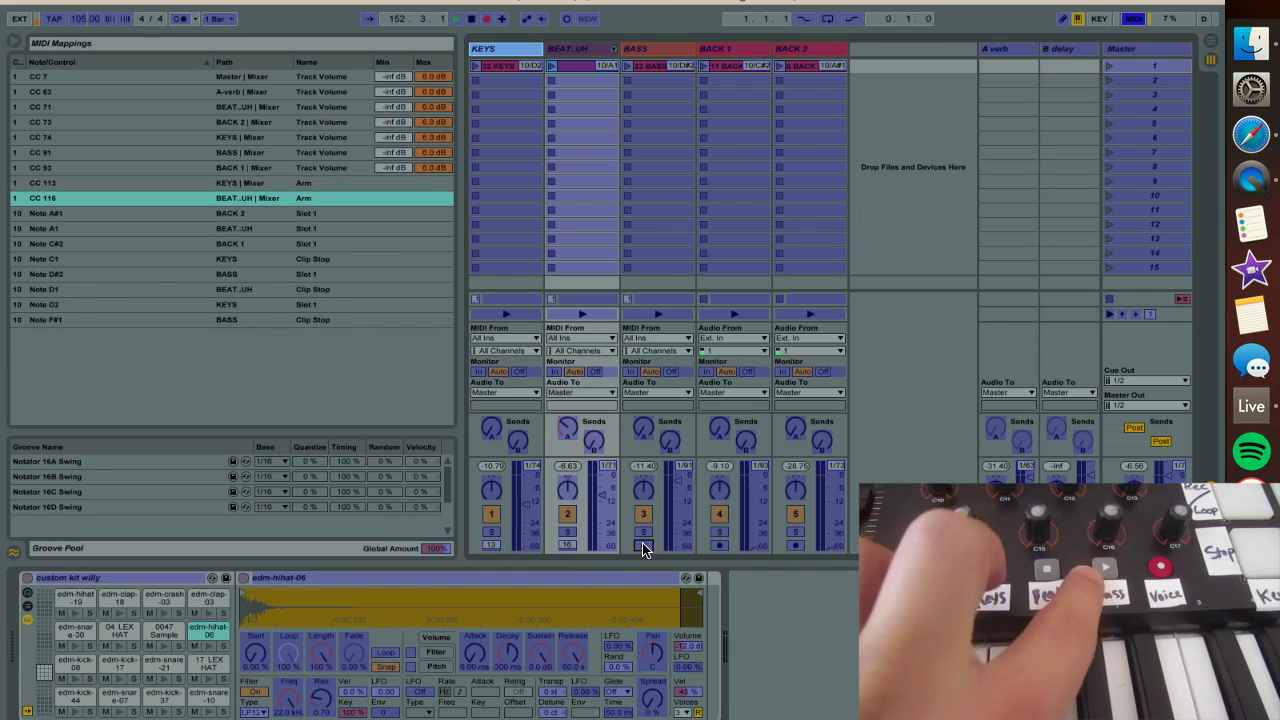
pyautogui.click(718, 546)
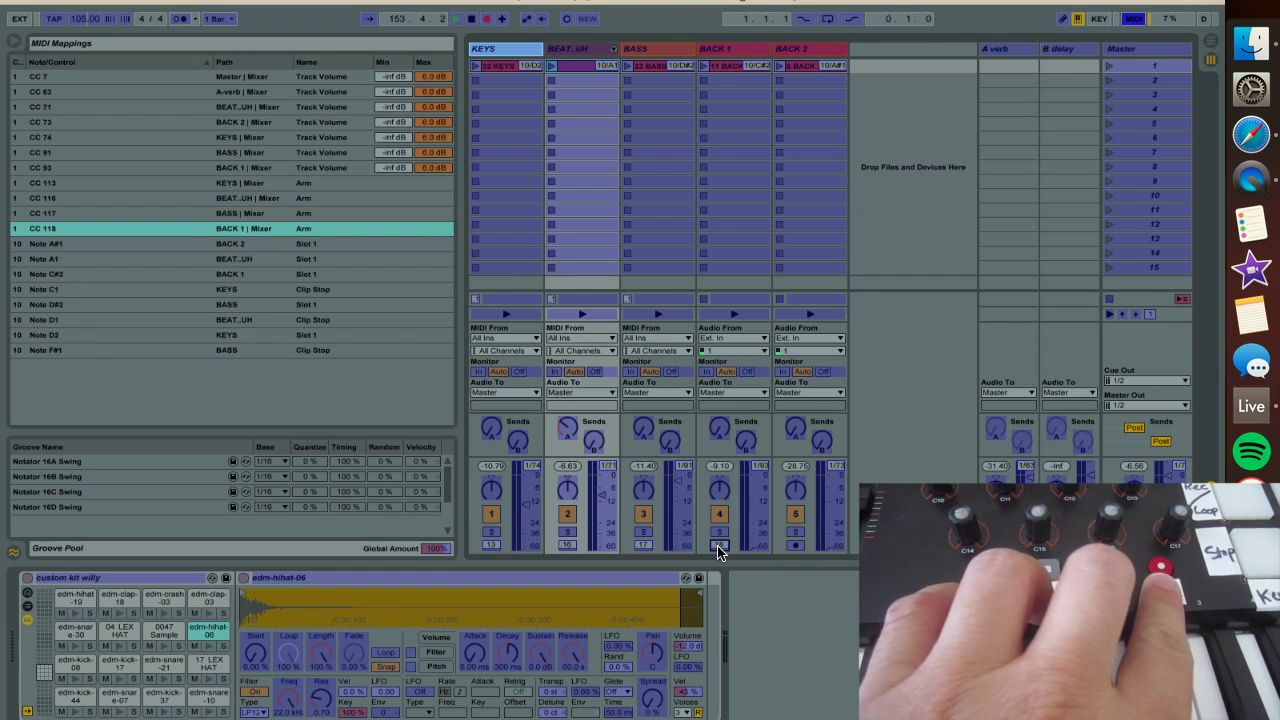
pyautogui.click(796, 546)
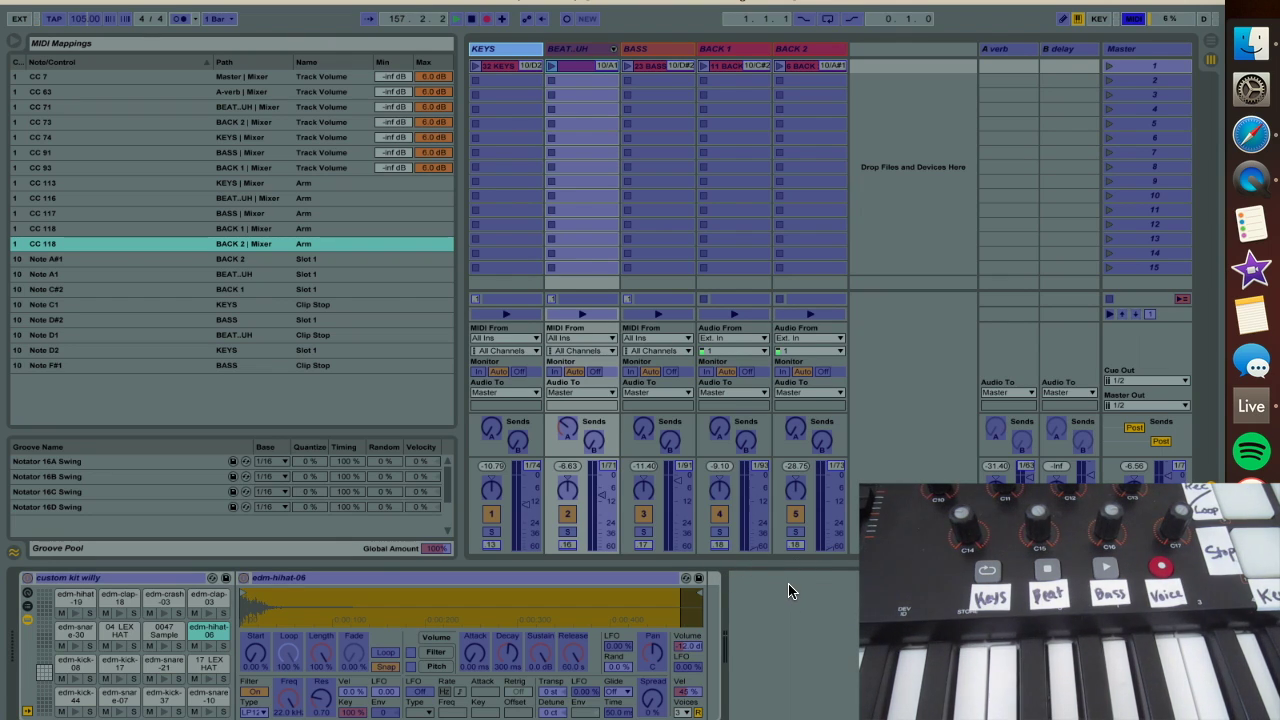
# Exit MIDI Map mode with Cmd+M
pyautogui.press('super+m')
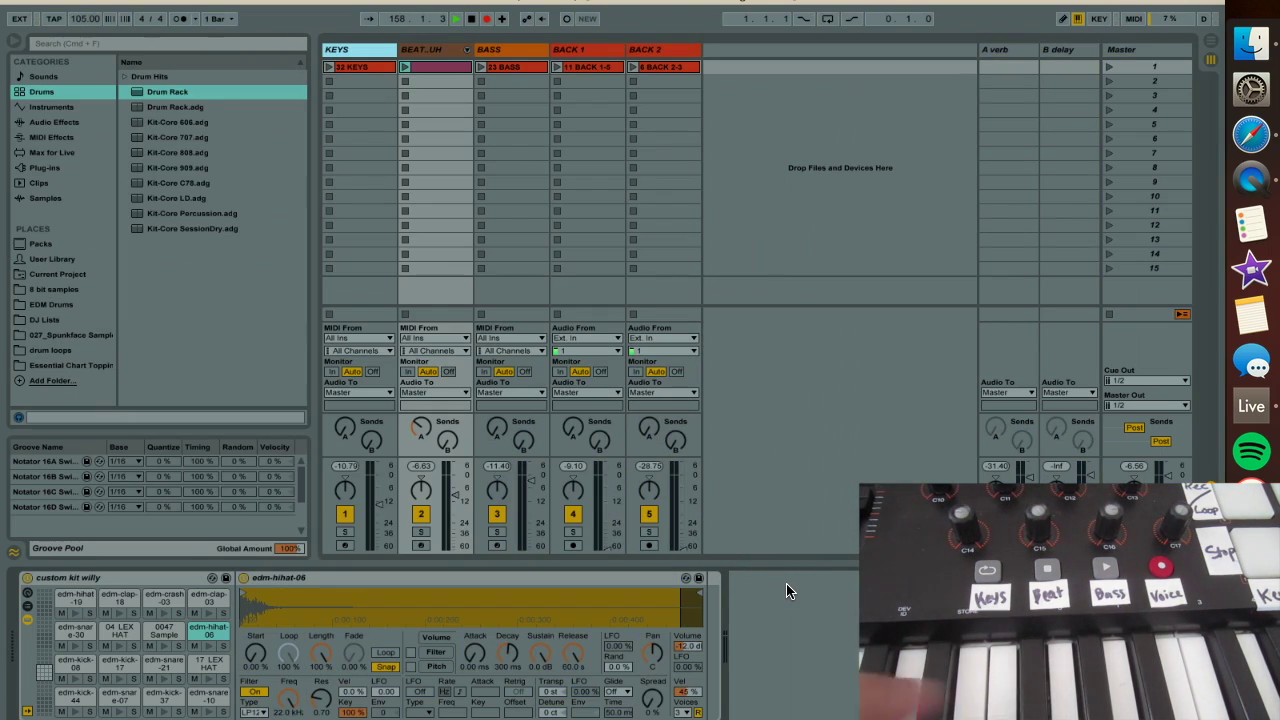